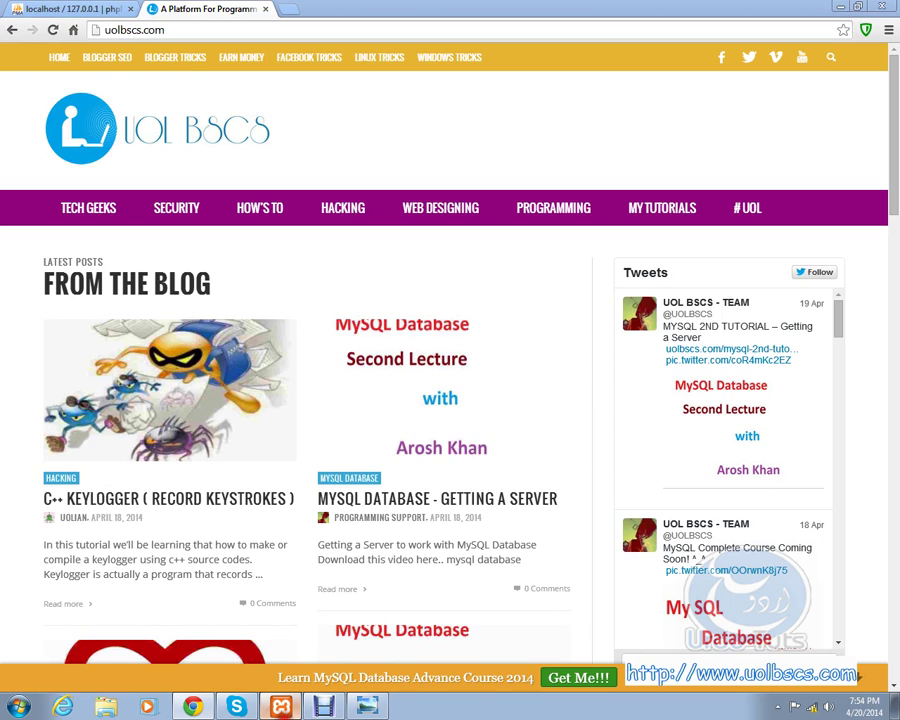
Check the Apache and MySQL modules in the XAMPP Control Panel, and load the localhost XAMPP page in a new browser tab.
{"action": "left_click", "coordinate": [281, 707]}
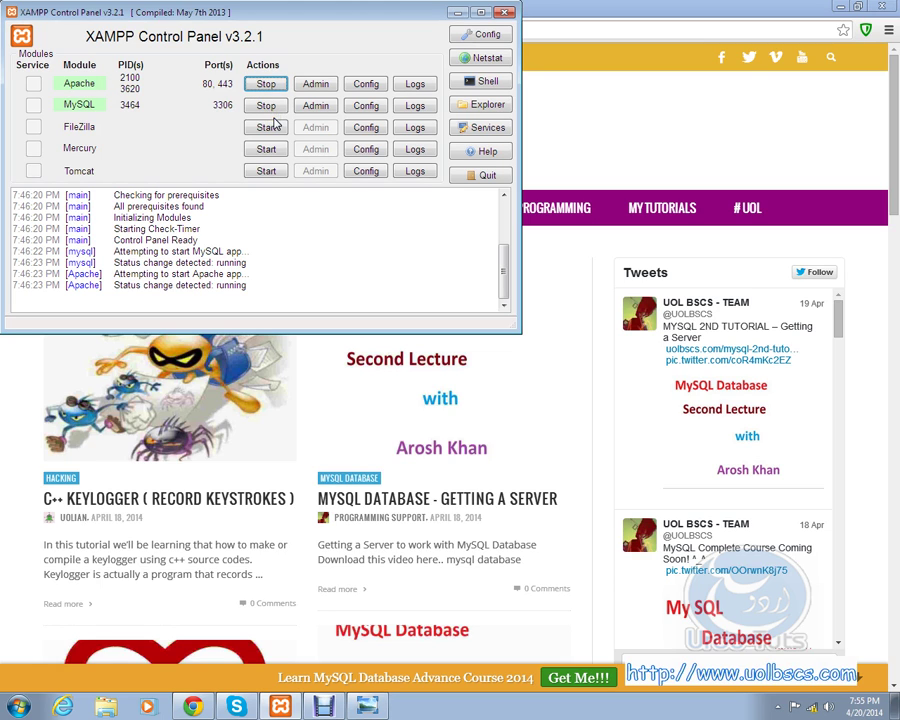
{"action": "left_click", "coordinate": [452, 12]}
{"action": "left_click", "coordinate": [284, 10]}
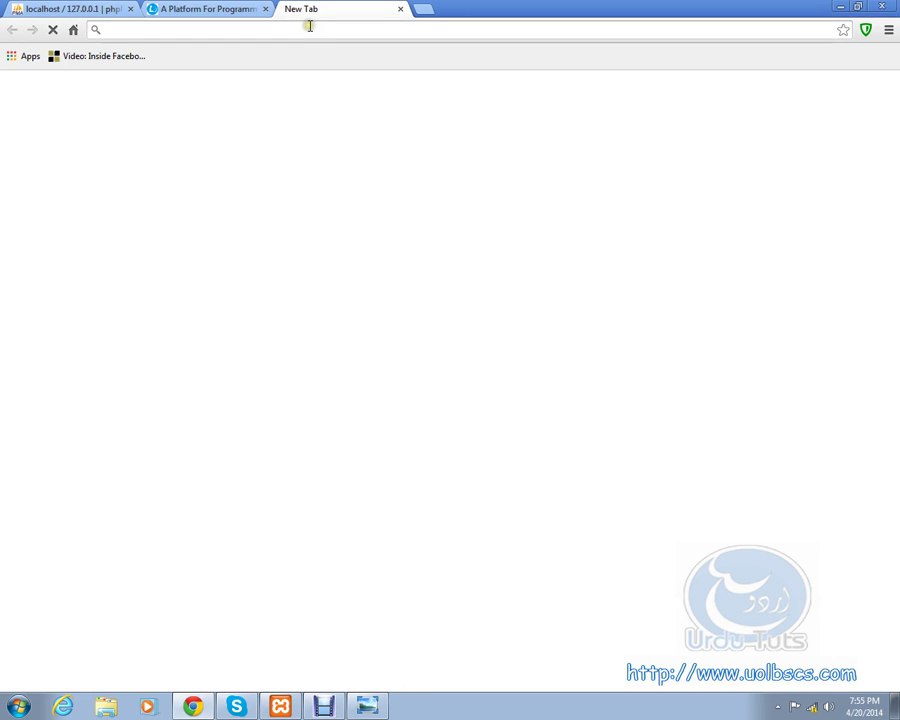
{"action": "type", "text": "lo"}
{"action": "key", "text": "Return"}
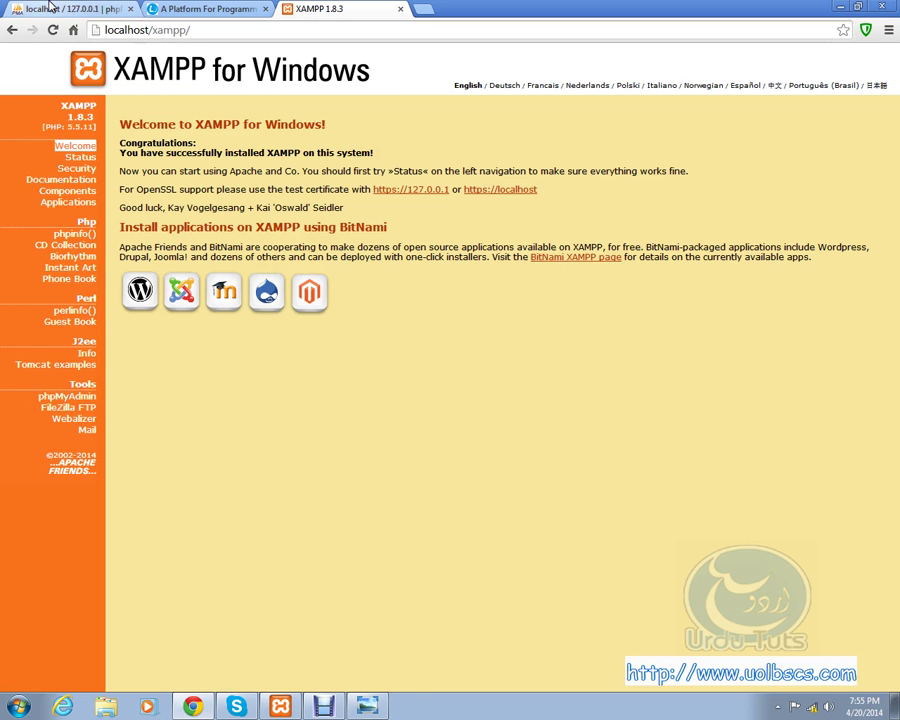
Create a database named uolbscs in phpMyAdmin with the default collation and open it.
{"action": "left_click", "coordinate": [5, 9]}
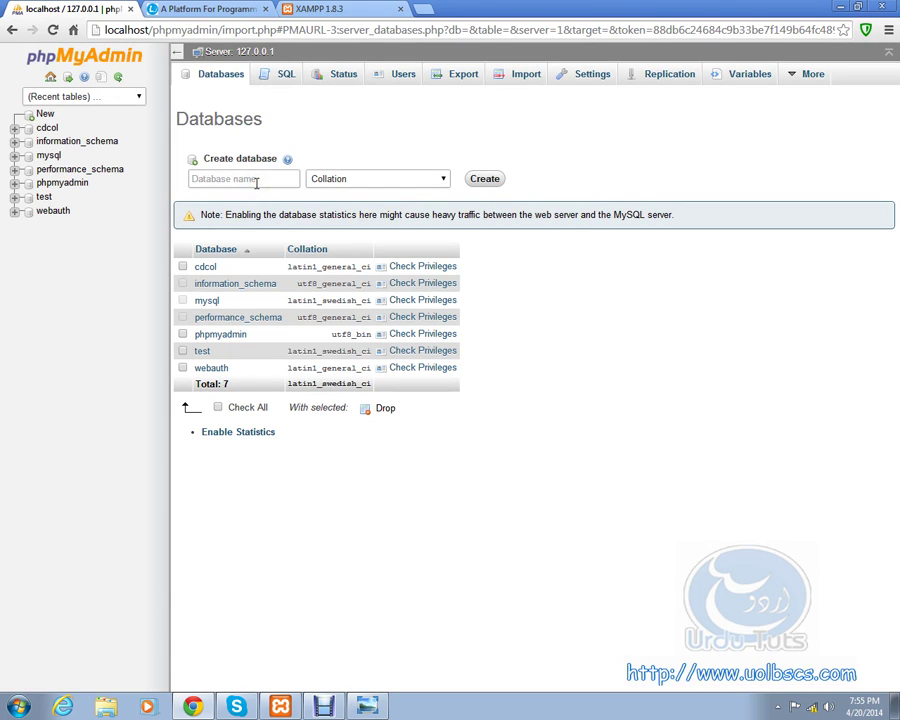
{"action": "left_click", "coordinate": [194, 9]}
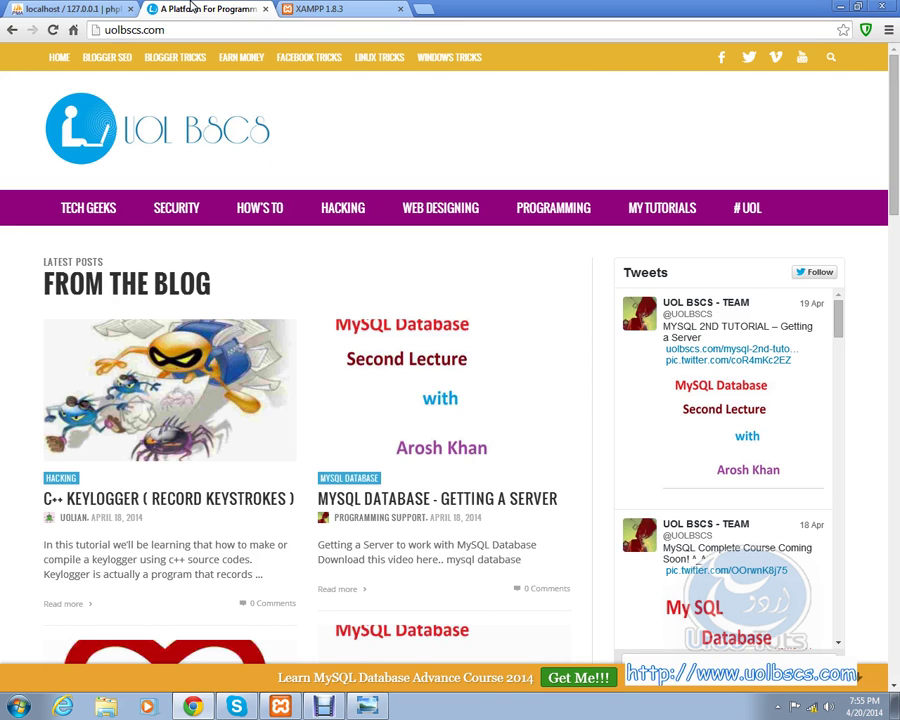
{"action": "left_click", "coordinate": [107, 8]}
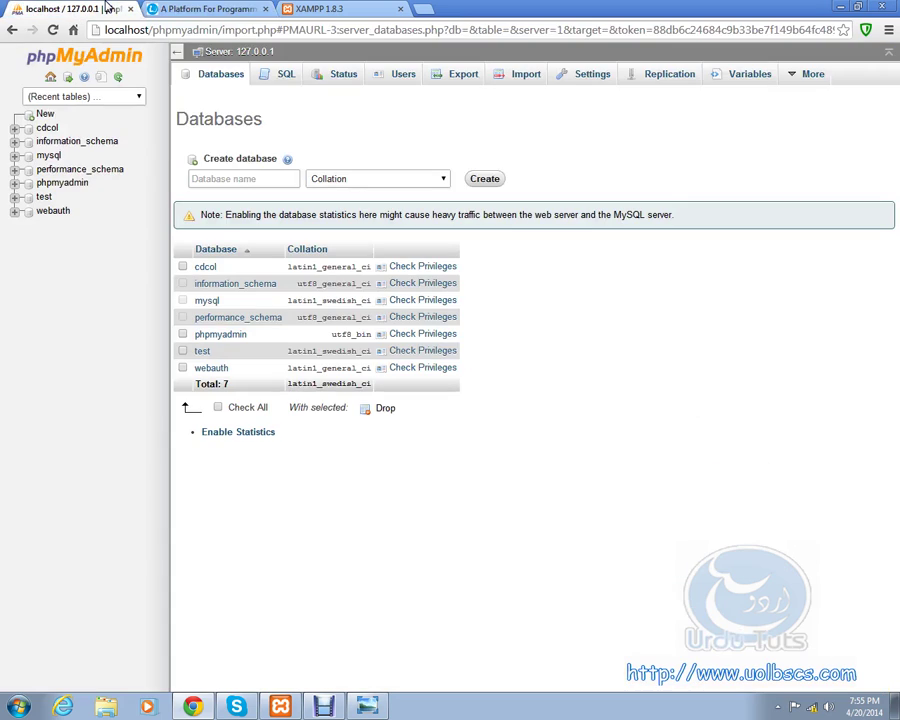
{"action": "left_click", "coordinate": [231, 179]}
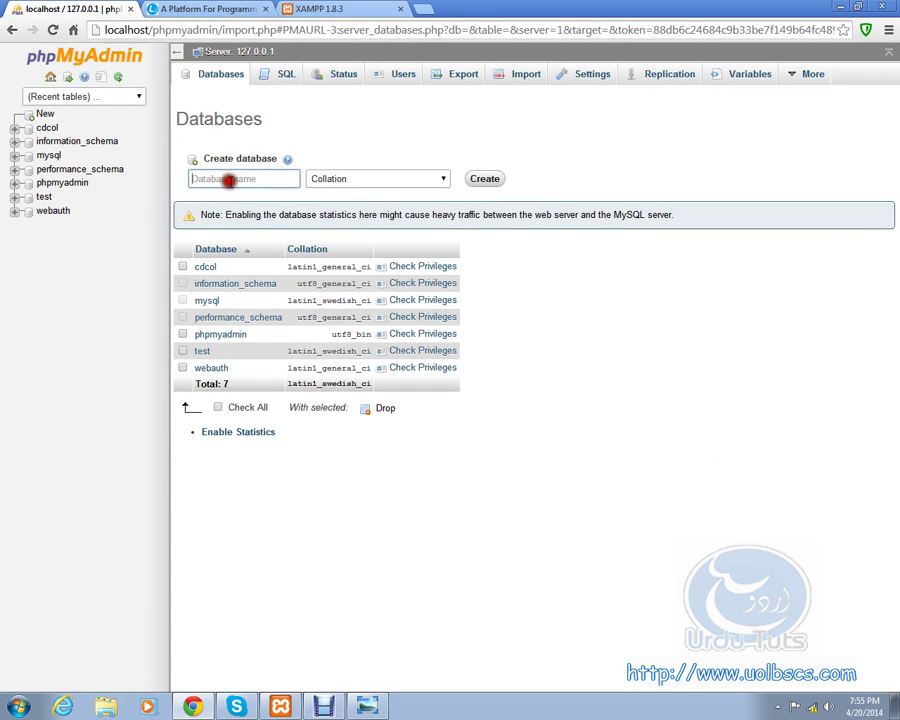
{"action": "type", "text": "uolbscs"}
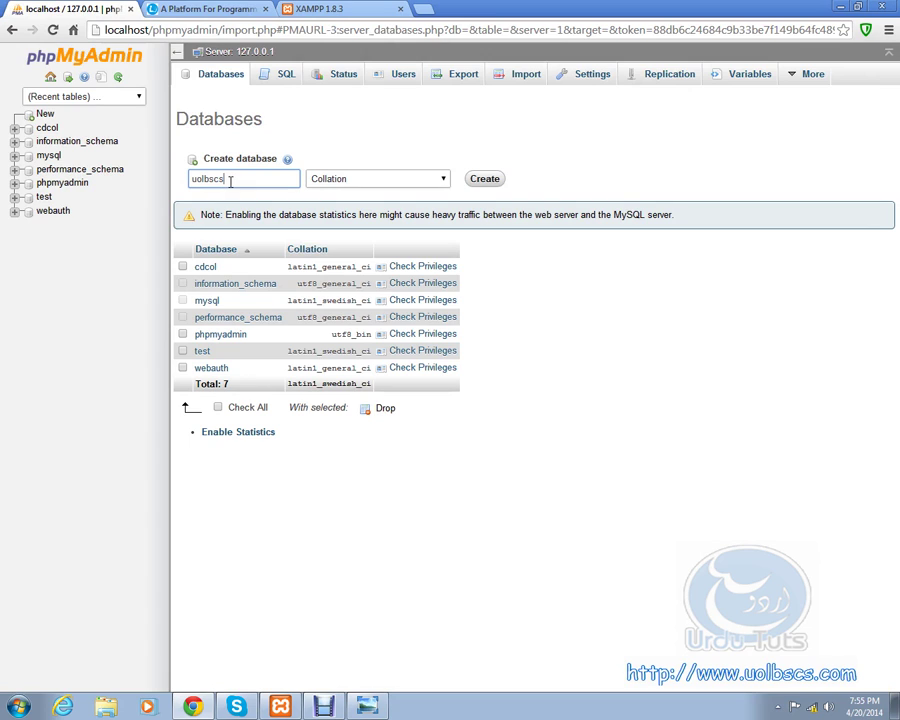
{"action": "left_click", "coordinate": [488, 179]}
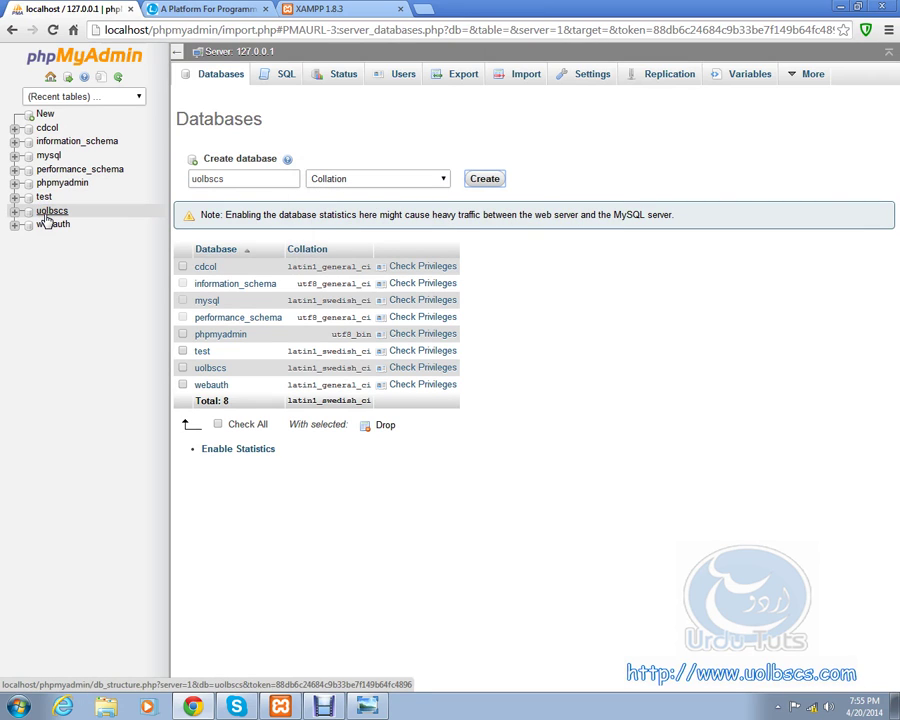
{"action": "left_click", "coordinate": [46, 214]}
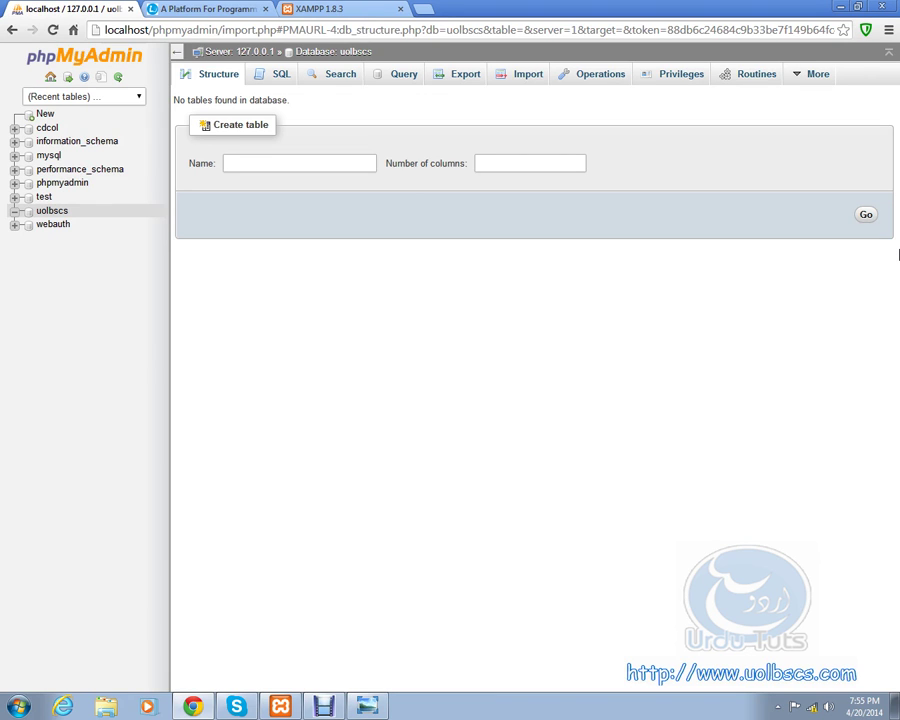
{"action": "left_click", "coordinate": [899, 250]}
Go to the MySQL Database course page under My Tutorials on uolbscs.com and look through its tutorials section.
{"action": "left_click", "coordinate": [200, 8]}
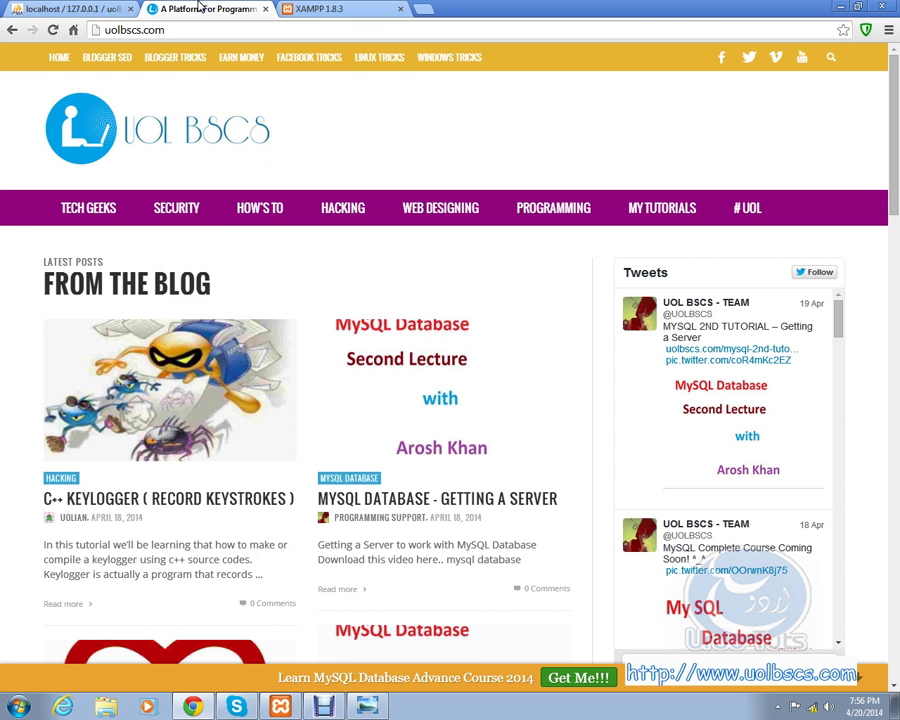
{"action": "left_click", "coordinate": [634, 218]}
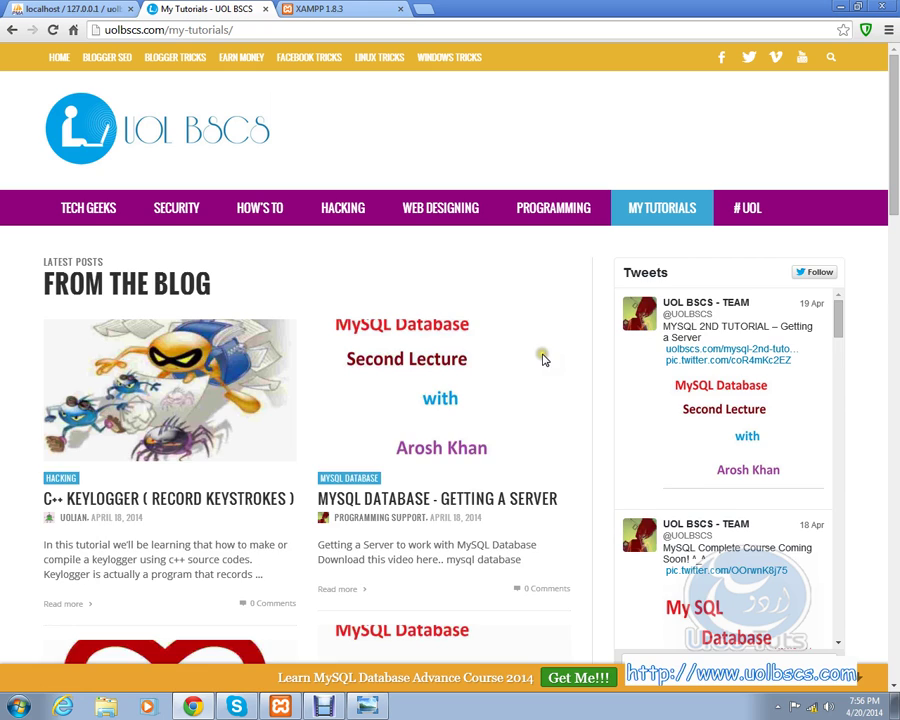
{"action": "left_click", "coordinate": [307, 345]}
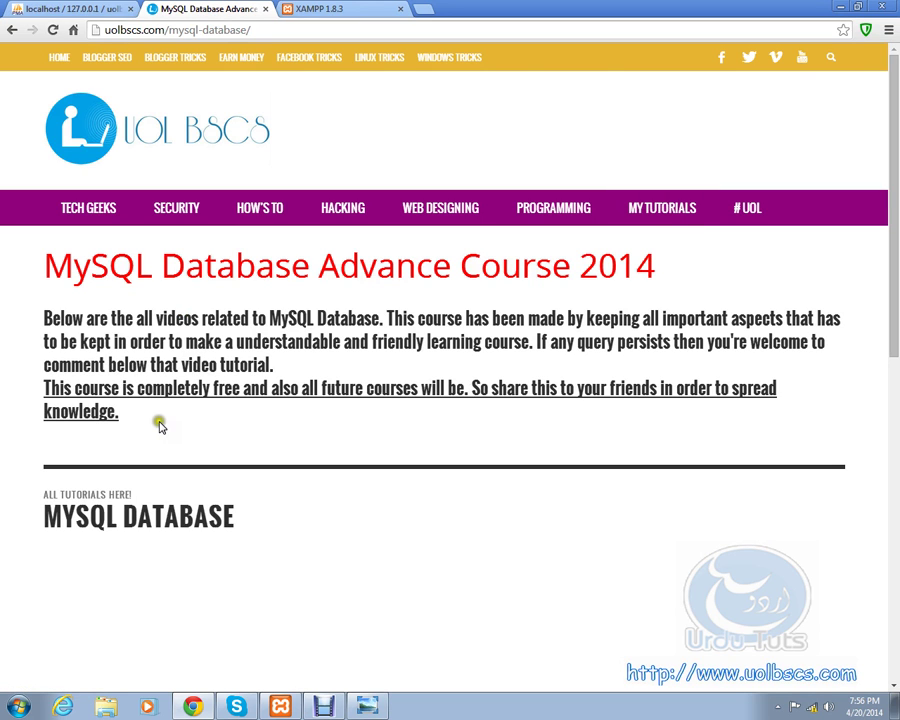
{"action": "scroll", "coordinate": [158, 426], "scroll_direction": "down", "scroll_amount": 1}
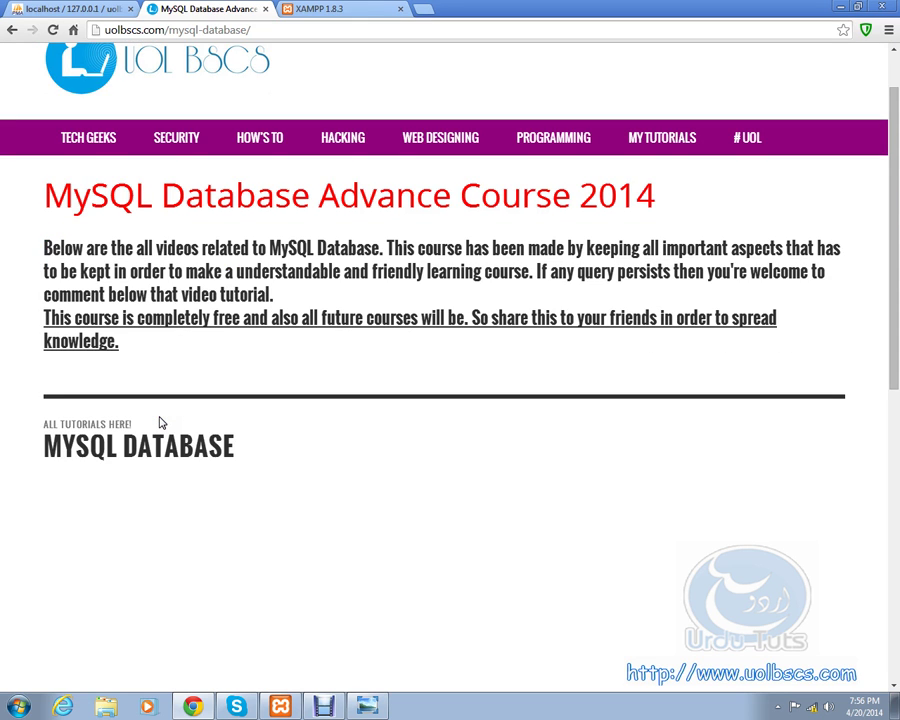
{"action": "scroll", "coordinate": [160, 424], "scroll_direction": "down", "scroll_amount": 1}
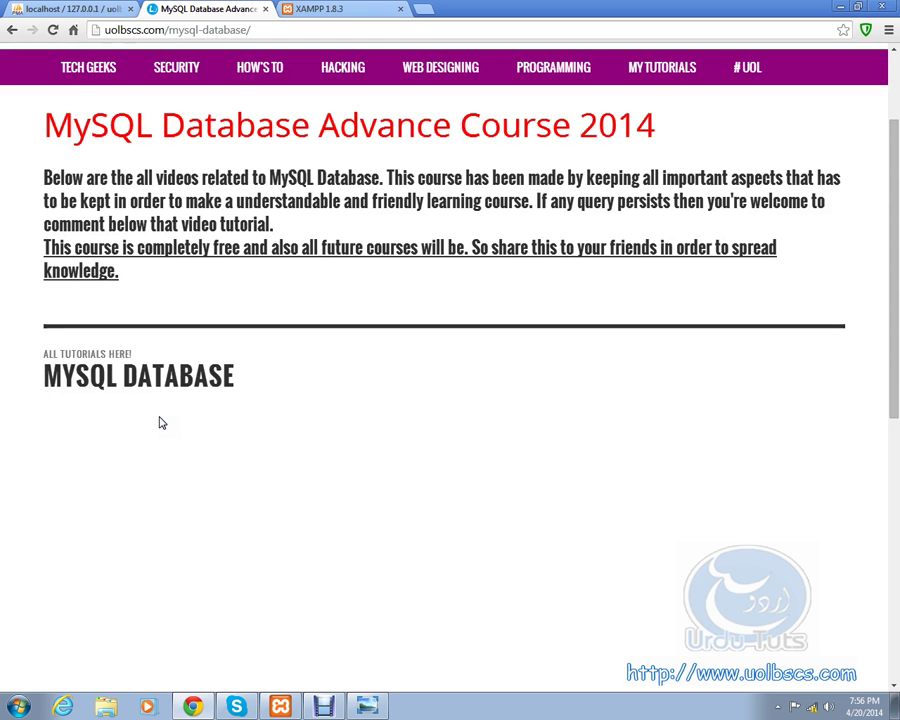
{"action": "left_click", "coordinate": [160, 417]}
{"action": "left_click", "coordinate": [260, 434]}
{"action": "left_click", "coordinate": [260, 434]}
{"action": "left_click", "coordinate": [229, 424]}
{"action": "left_click", "coordinate": [227, 414]}
Import the file customers.sql into the uolbscs database in phpMyAdmin, using the SQL format and utf-8 character set.
{"action": "left_click", "coordinate": [90, 8]}
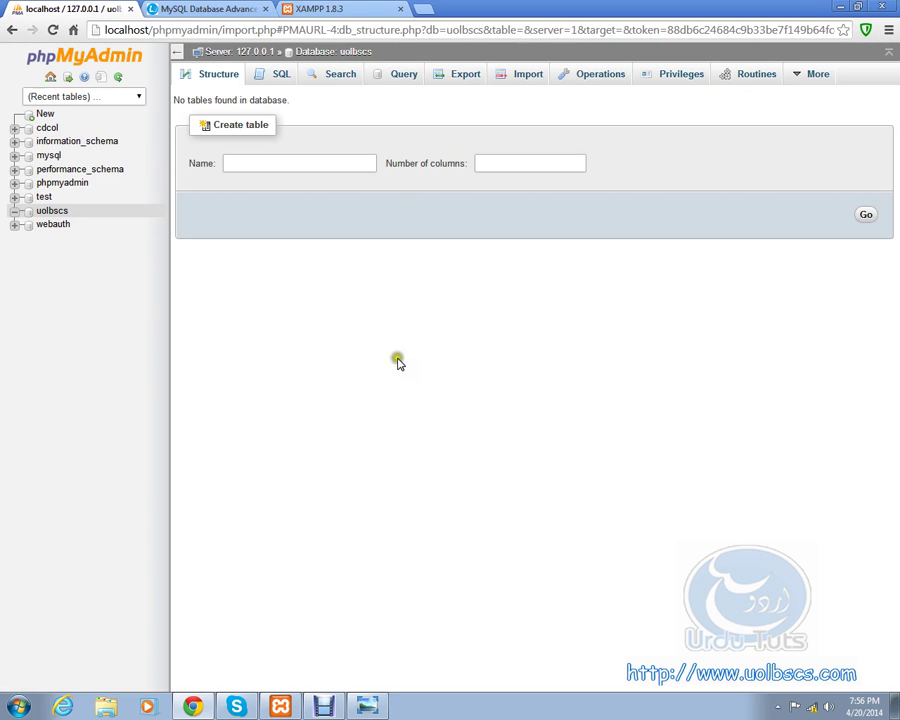
{"action": "left_click", "coordinate": [527, 77]}
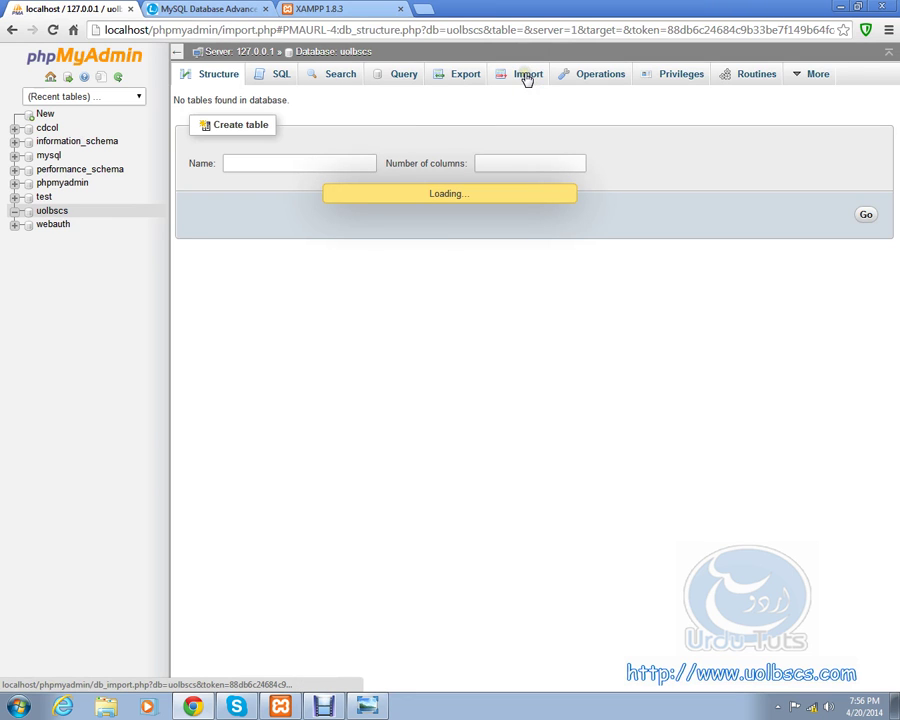
{"action": "left_click", "coordinate": [333, 220]}
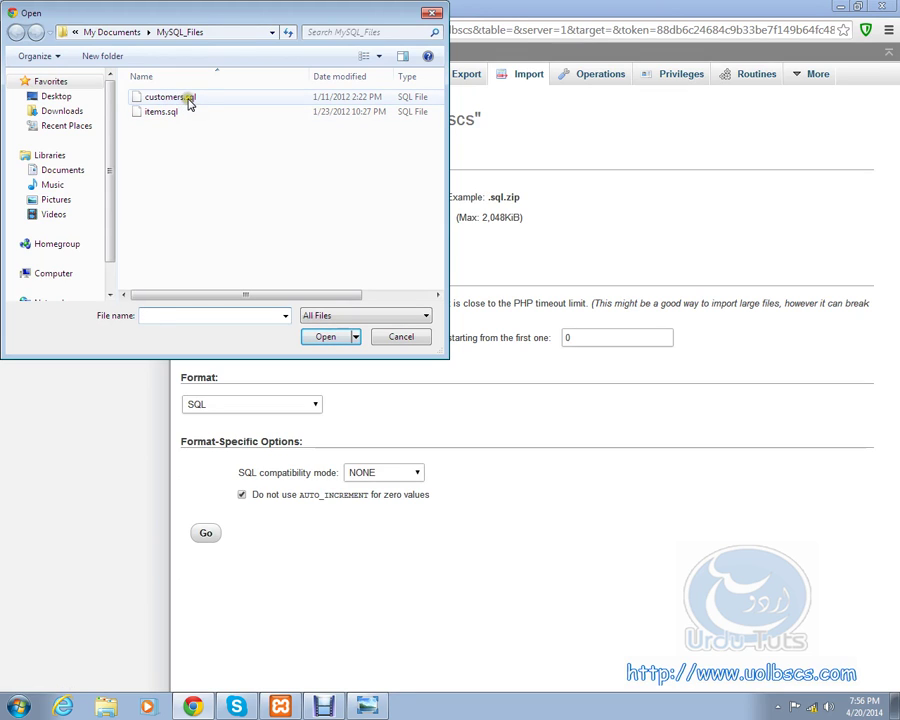
{"action": "left_click", "coordinate": [187, 100]}
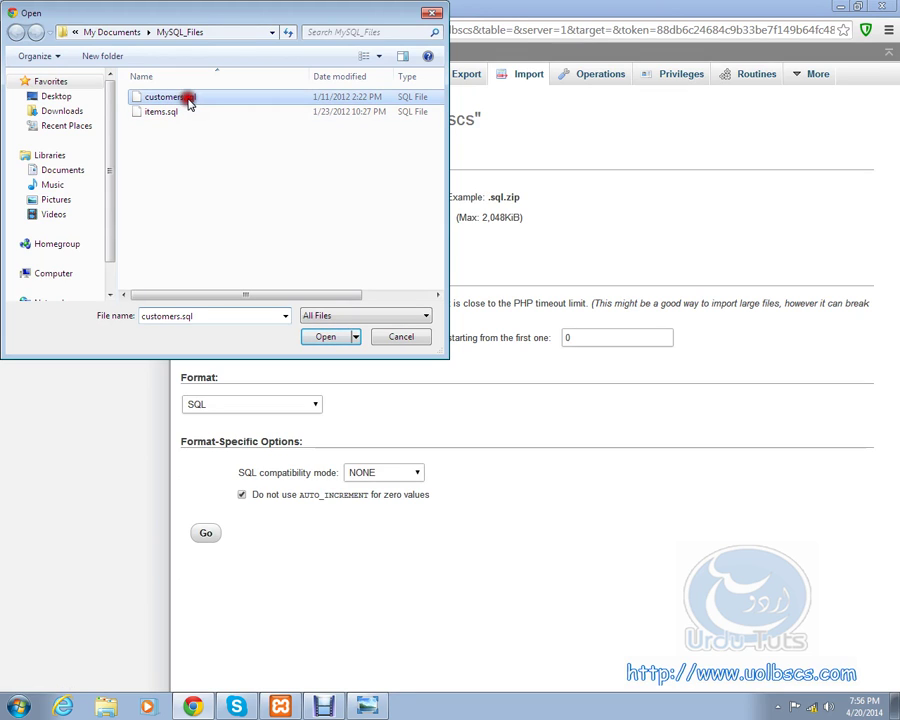
{"action": "left_click", "coordinate": [328, 339]}
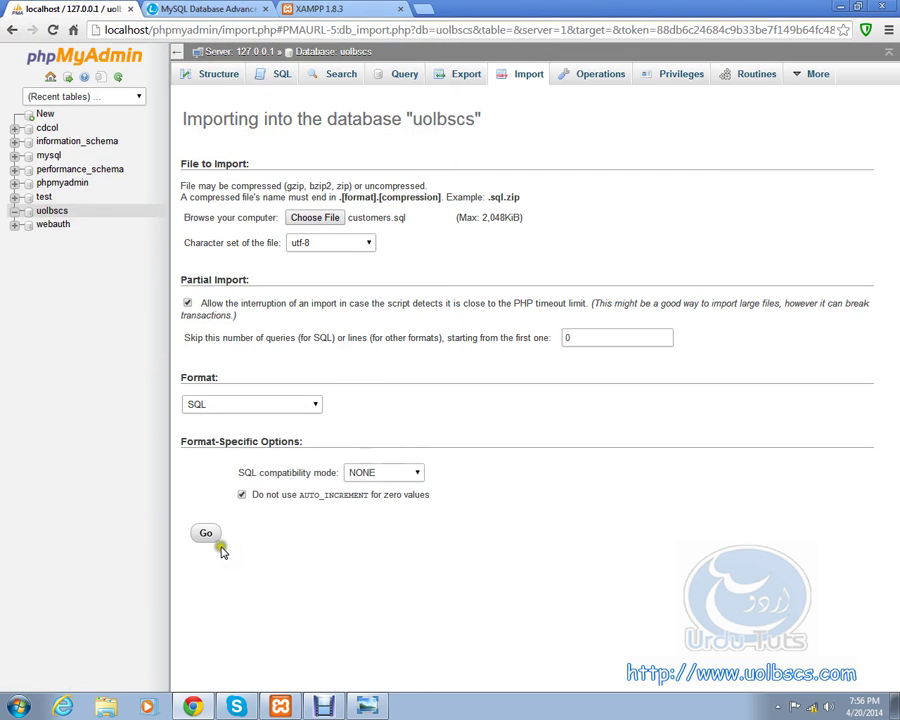
{"action": "left_click", "coordinate": [208, 536]}
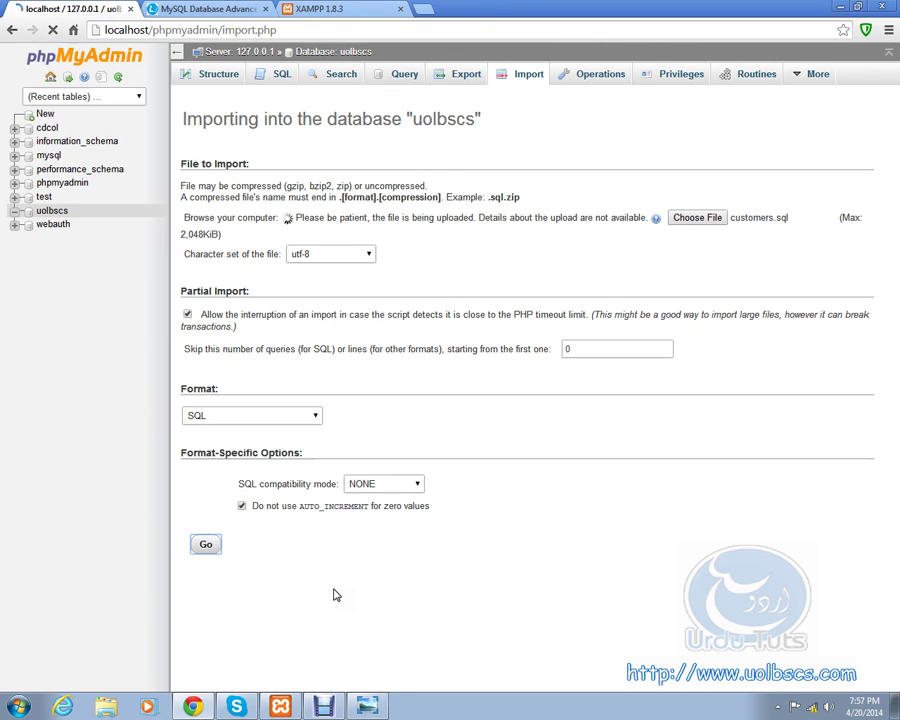
Open the customers table in the uolbscs database and compare its columns and rows with the db3 sample table picture.
{"action": "left_click", "coordinate": [370, 708]}
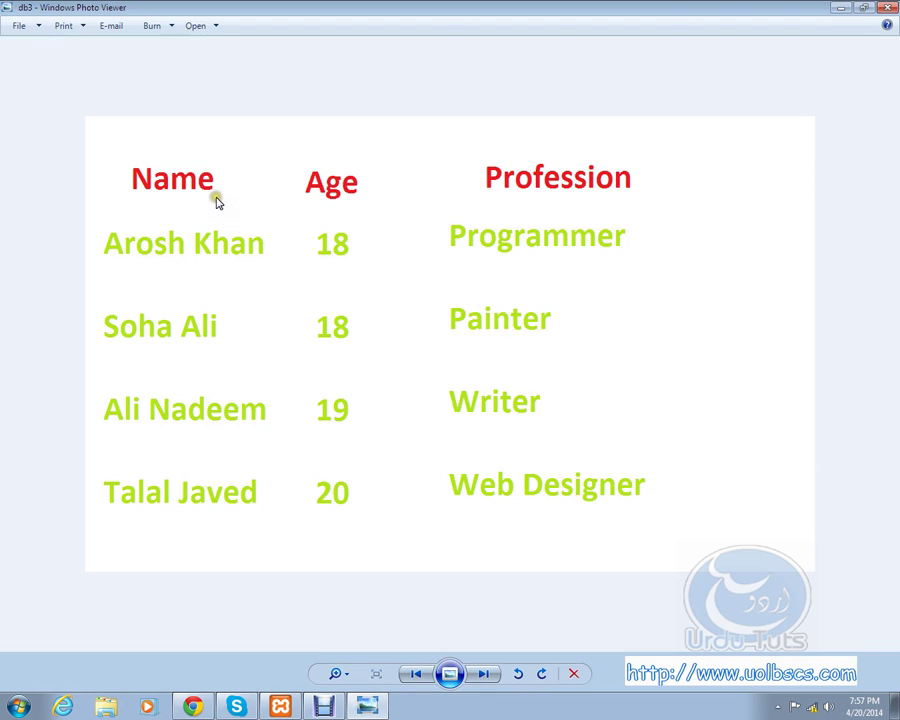
{"action": "left_click", "coordinate": [840, 7]}
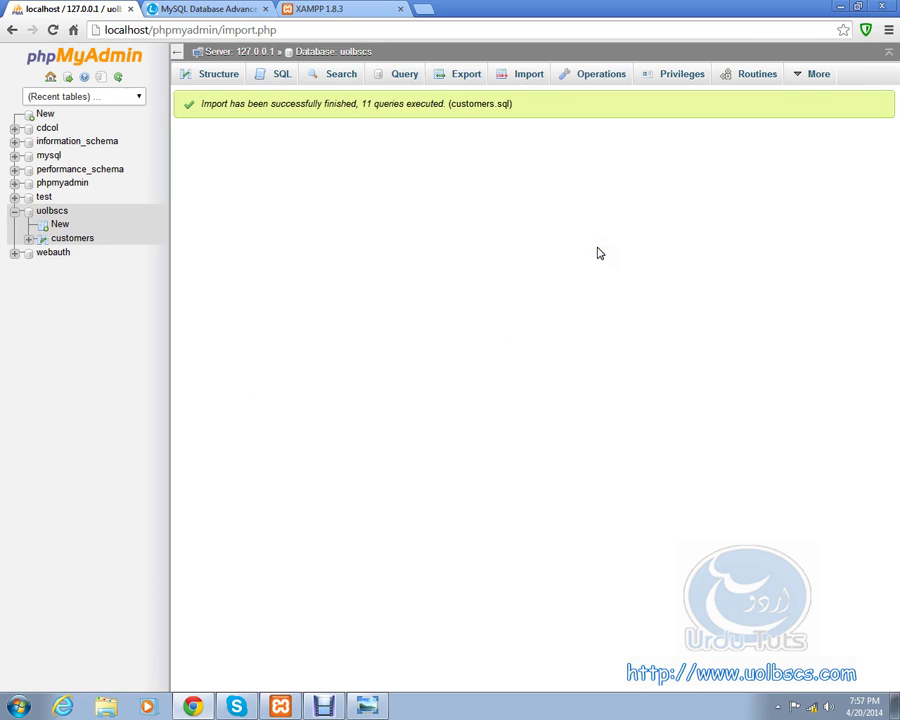
{"action": "left_click", "coordinate": [54, 216]}
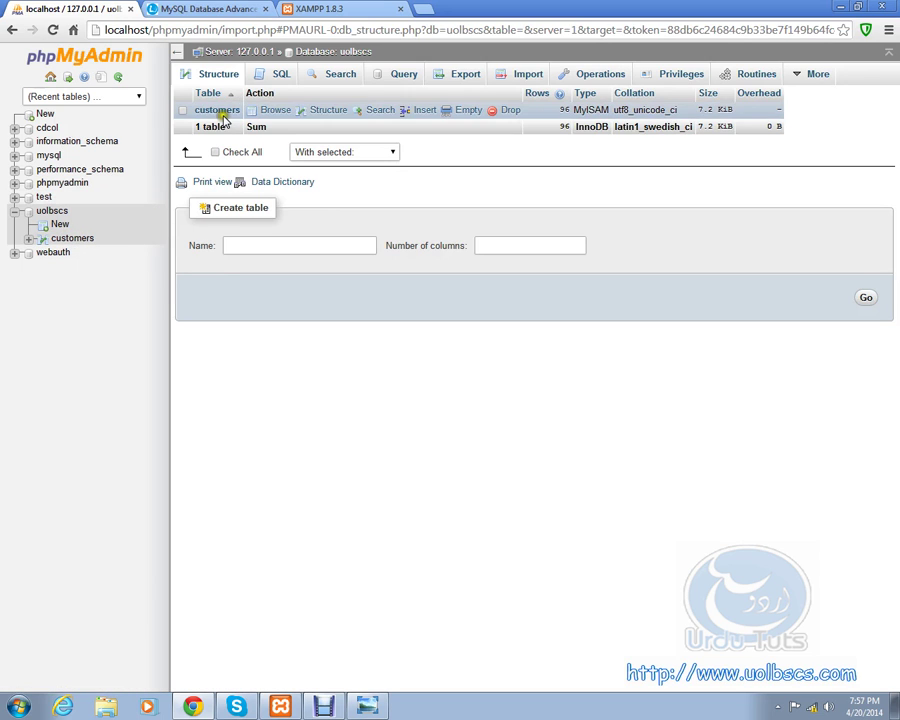
{"action": "left_click", "coordinate": [80, 242]}
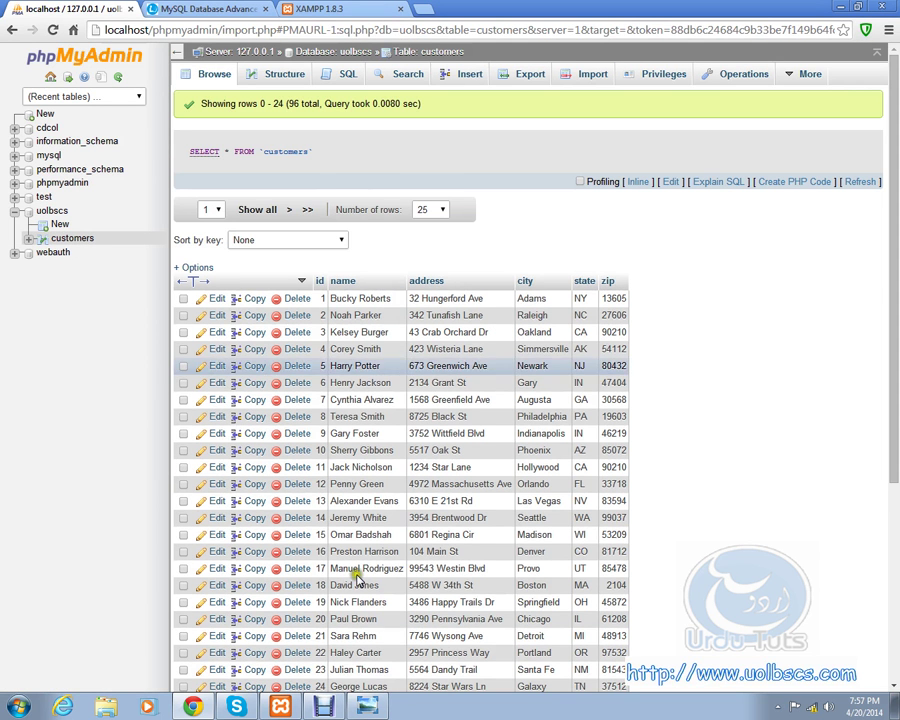
{"action": "left_click", "coordinate": [367, 706]}
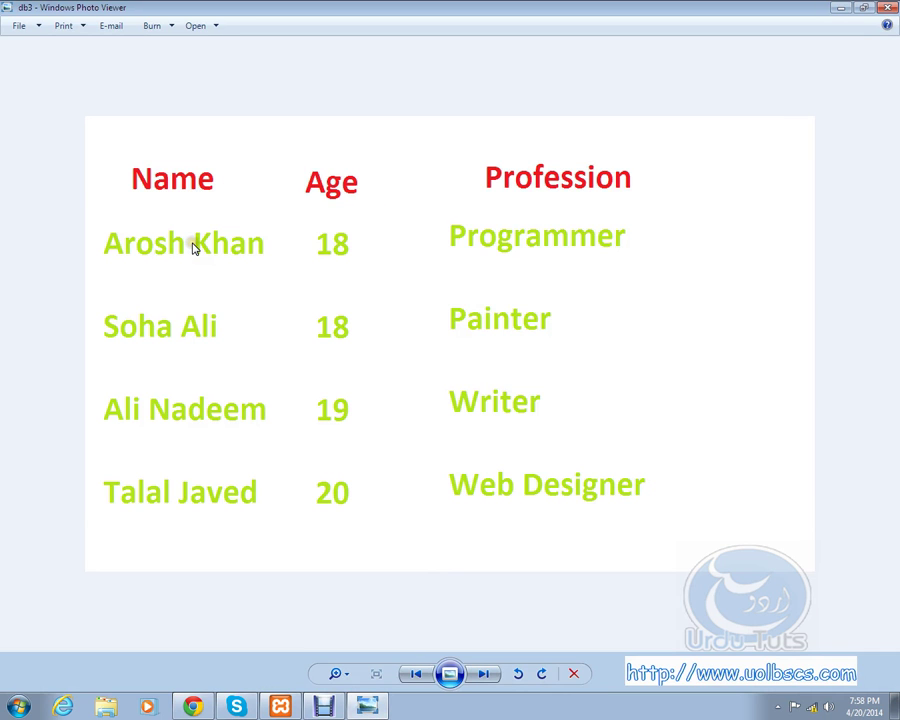
{"action": "left_click", "coordinate": [848, 10]}
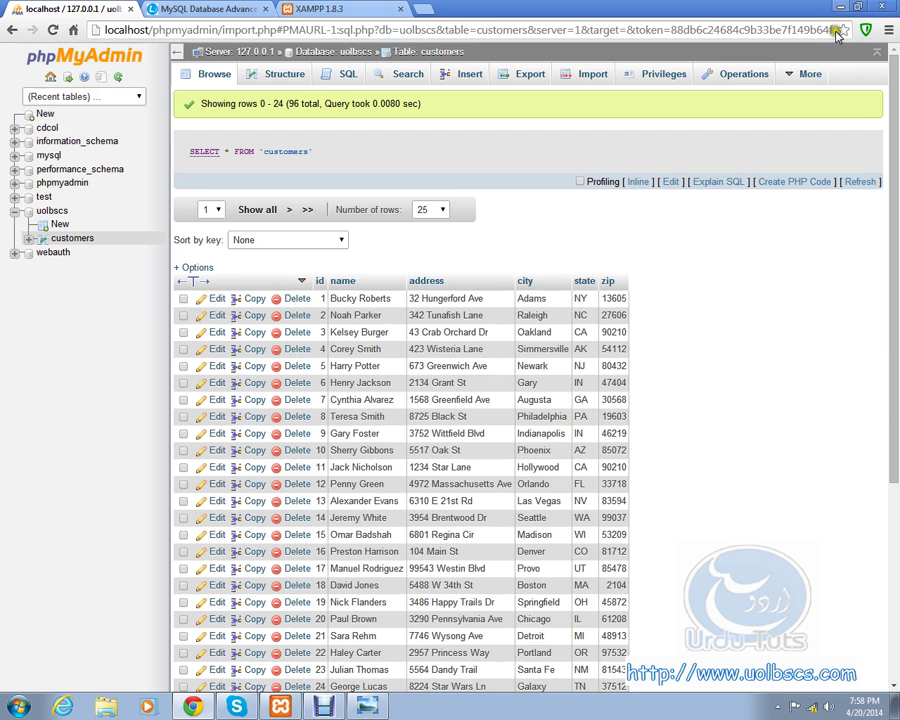
{"action": "scroll", "coordinate": [359, 262], "scroll_direction": "down", "scroll_amount": 1}
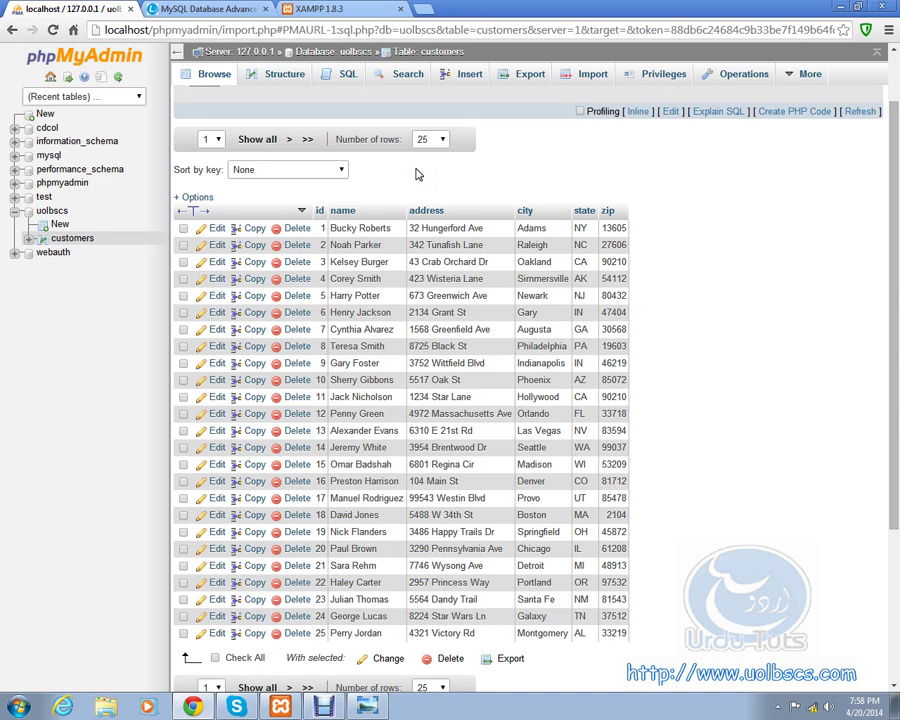
{"action": "left_click", "coordinate": [418, 176]}
{"action": "left_click", "coordinate": [418, 180]}
{"action": "left_click", "coordinate": [418, 182]}
{"action": "left_click", "coordinate": [785, 161]}
Open the "MySQL Database - Getting a Server" tutorial on uolbscs.com, reviewing the customers table in phpMyAdmin while it loads.
{"action": "left_click", "coordinate": [250, 7]}
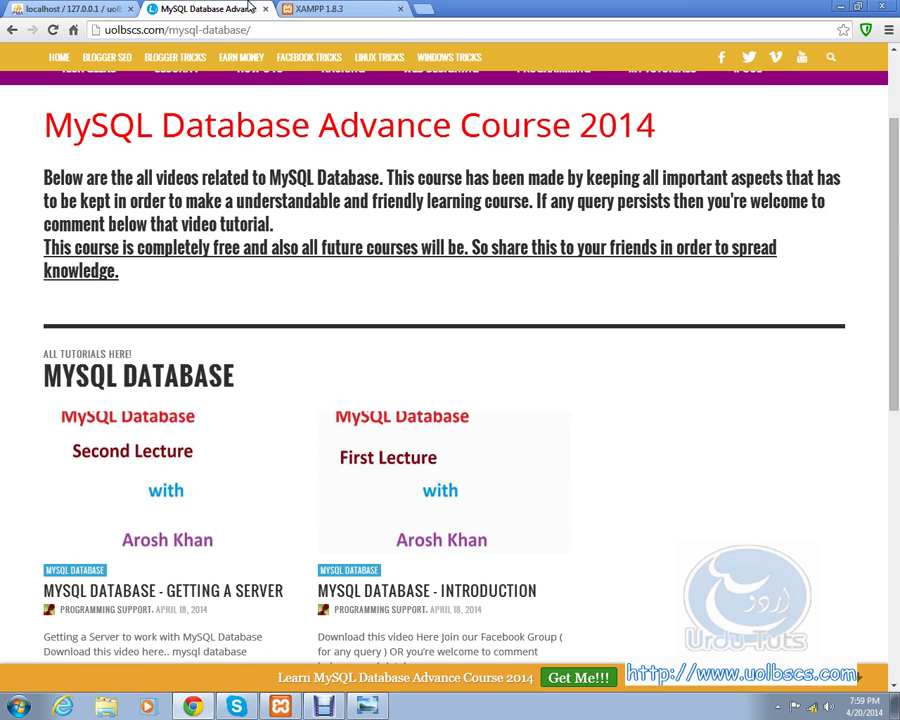
{"action": "left_click", "coordinate": [180, 498]}
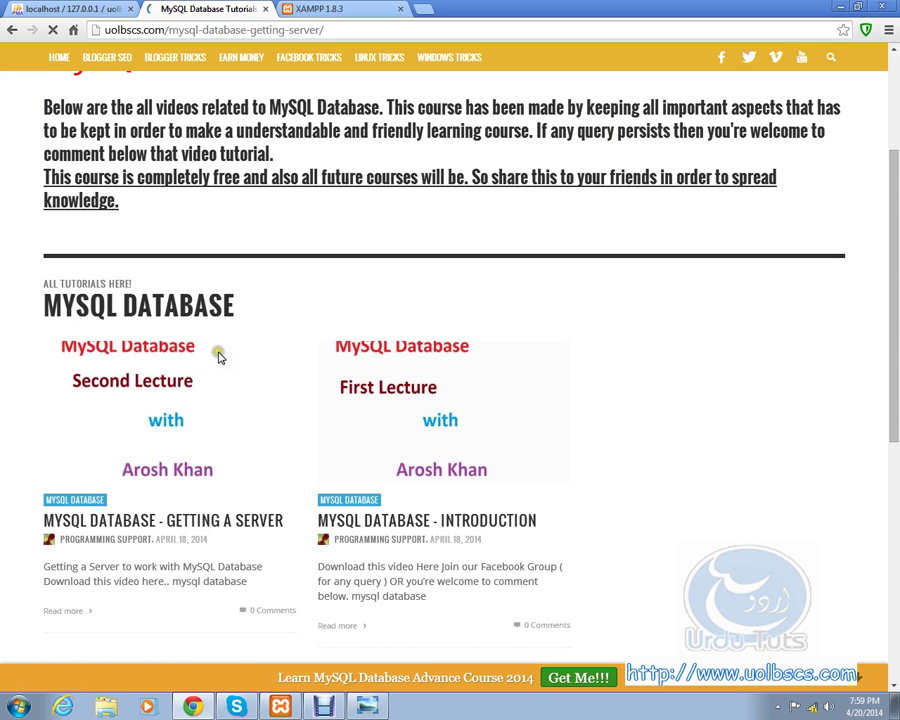
{"action": "left_click", "coordinate": [90, 10]}
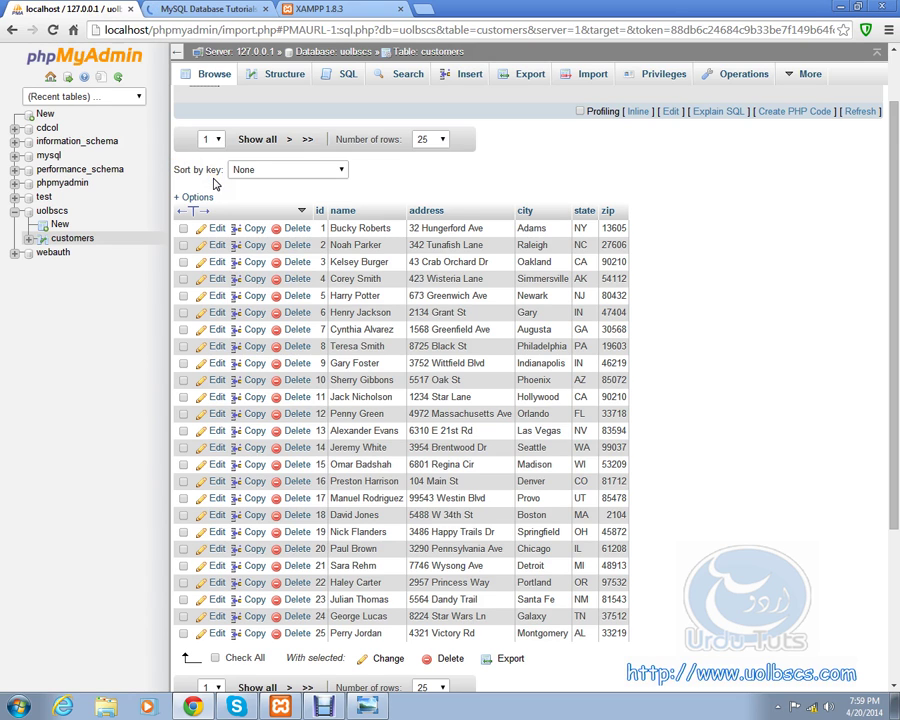
{"action": "scroll", "coordinate": [213, 183], "scroll_direction": "down", "scroll_amount": 1}
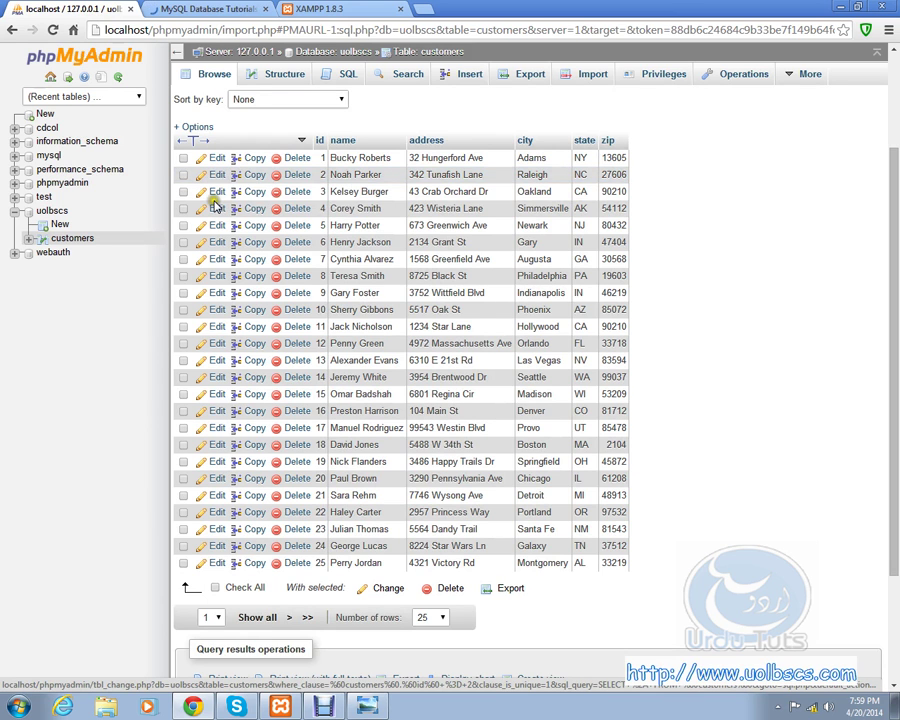
{"action": "left_click", "coordinate": [213, 208]}
{"action": "scroll", "coordinate": [213, 208], "scroll_direction": "up", "scroll_amount": 2}
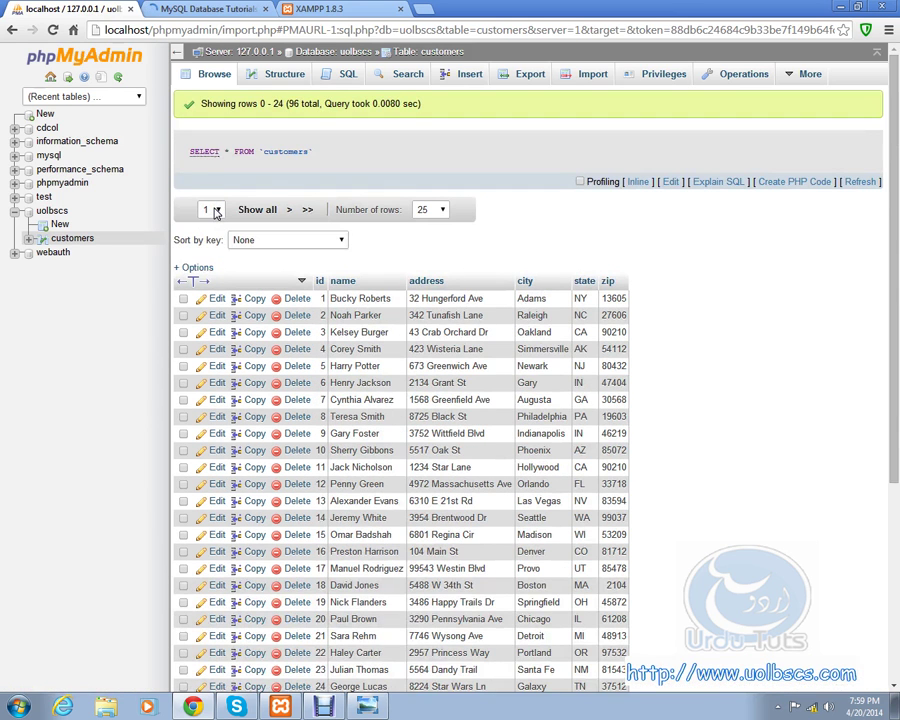
{"action": "left_click", "coordinate": [198, 10]}
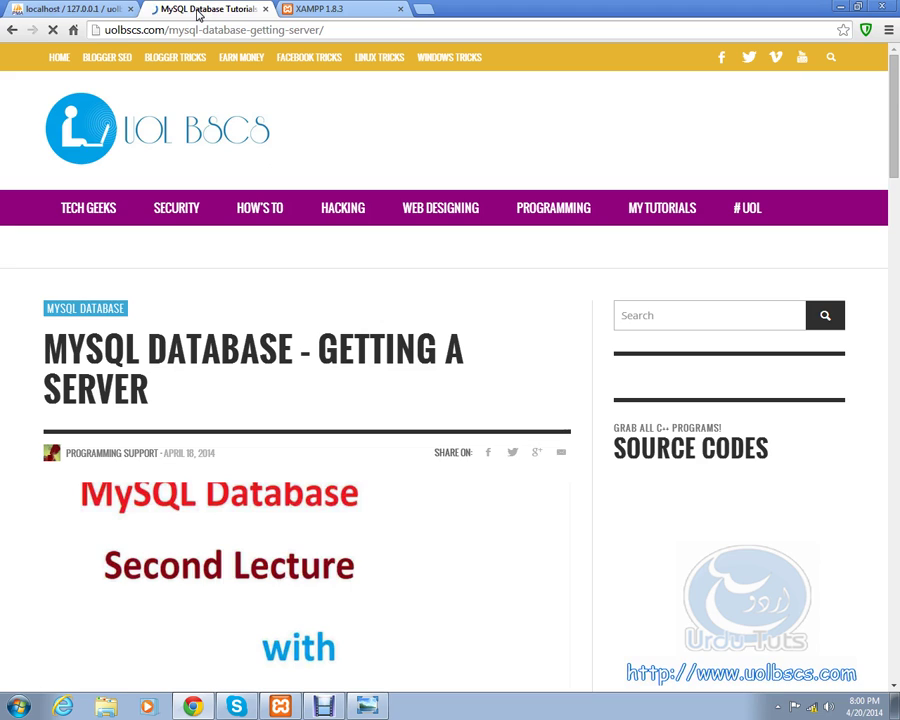